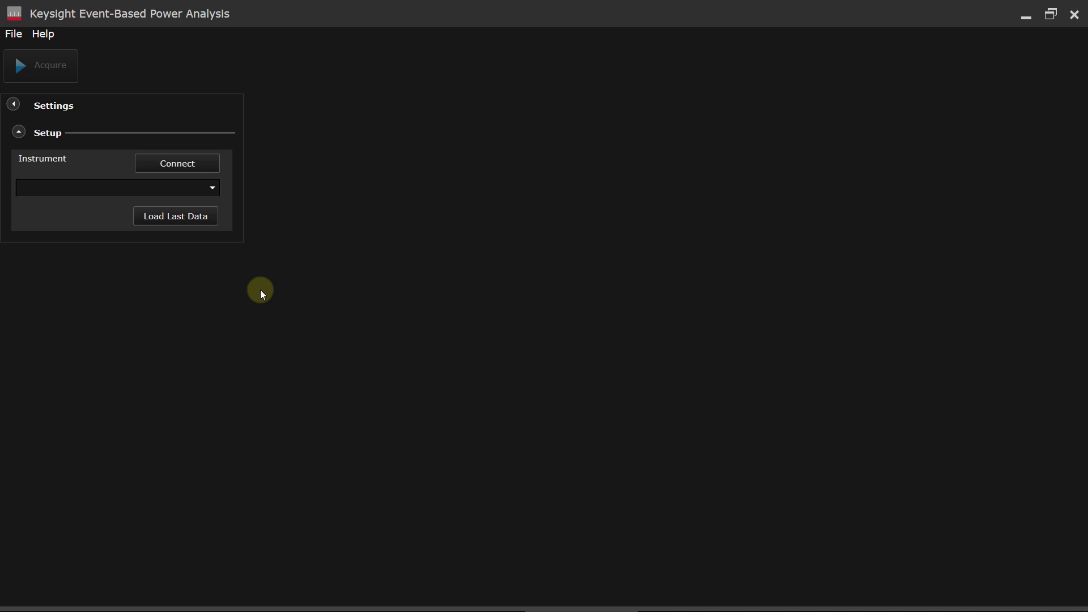
Paste the VISA address TCPIP0::10.112.158.100::inst0::INSTR and connect to the N6705C.
{"action": "left_click", "coordinate": [89, 182]}
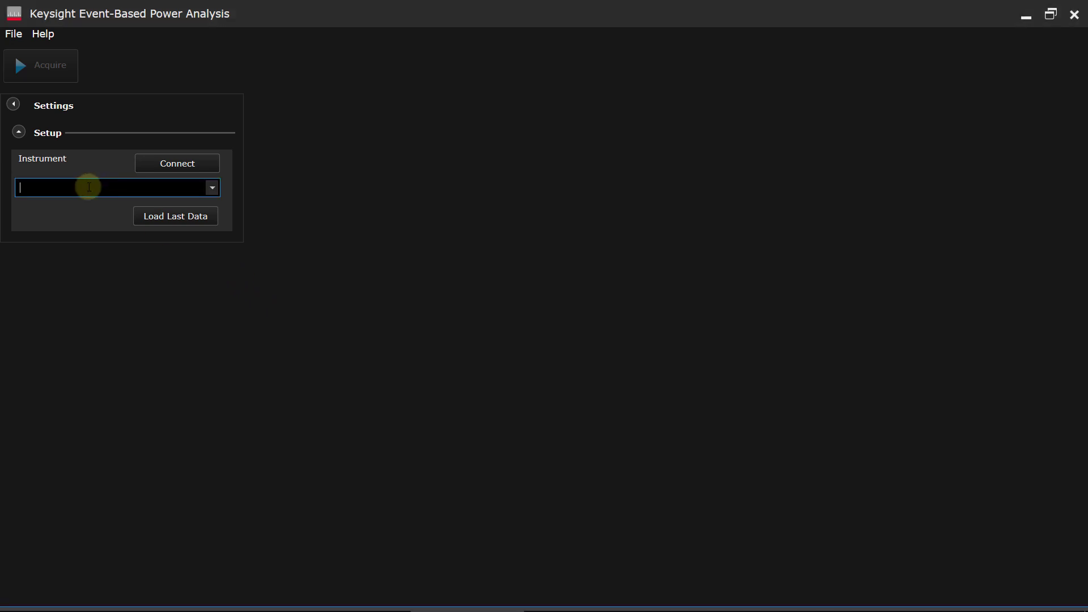
{"action": "type", "text": "TCPIP0::10.112.158.100::inst0::INSTR"}
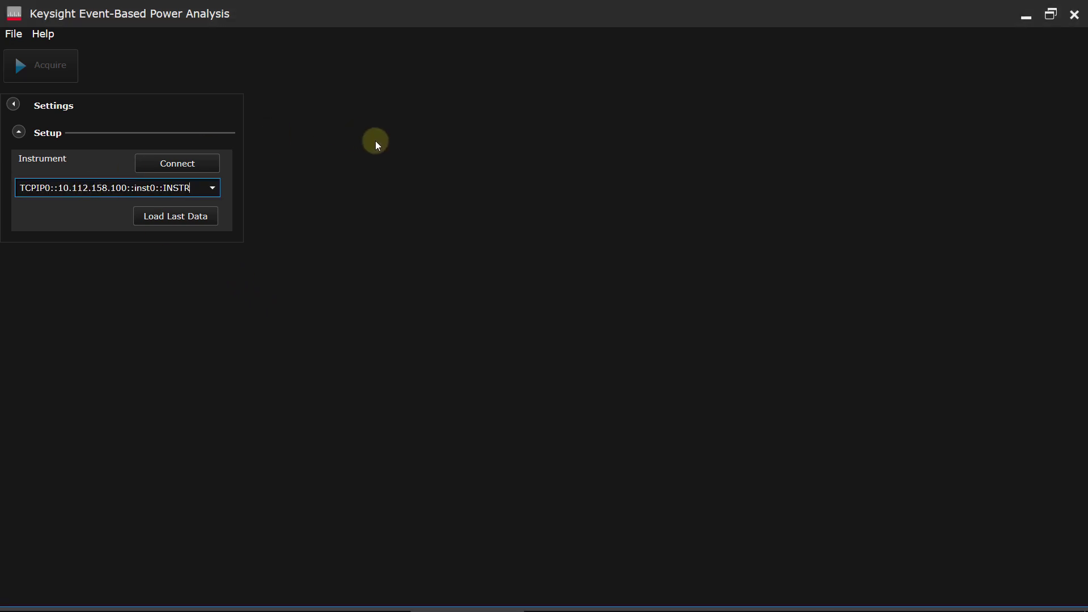
{"action": "left_click", "coordinate": [176, 163]}
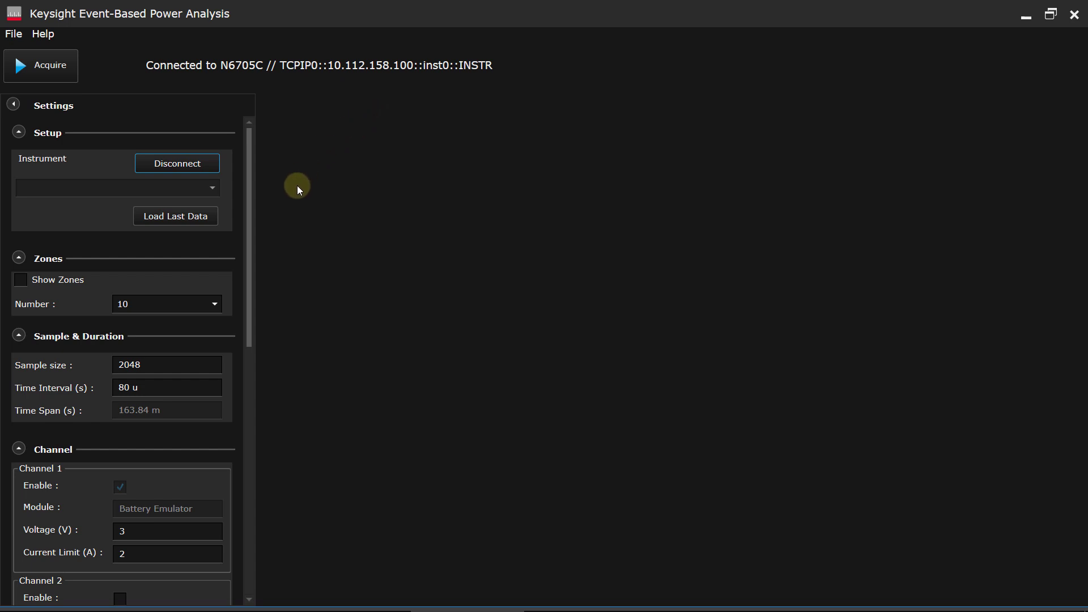
Set the sample size to 10000 and the time interval to 70 u.
{"action": "left_click", "coordinate": [175, 364]}
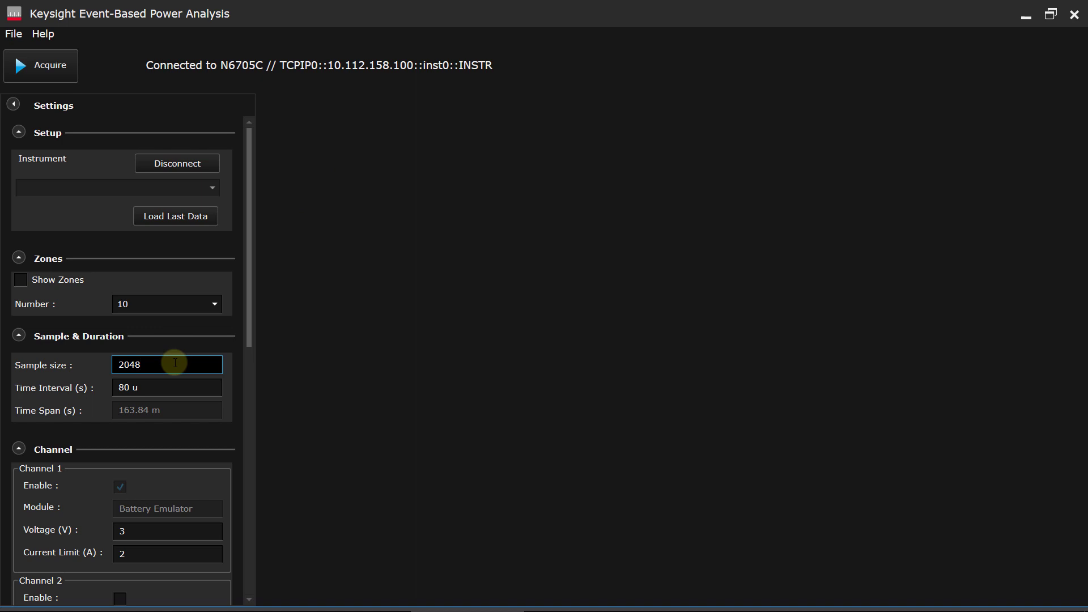
{"action": "key", "text": "BackSpace"}
{"action": "key", "text": "BackSpace"}
{"action": "key", "text": "BackSpace"}
{"action": "key", "text": "BackSpace"}
{"action": "type", "text": "10000"}
{"action": "left_click", "coordinate": [153, 388]}
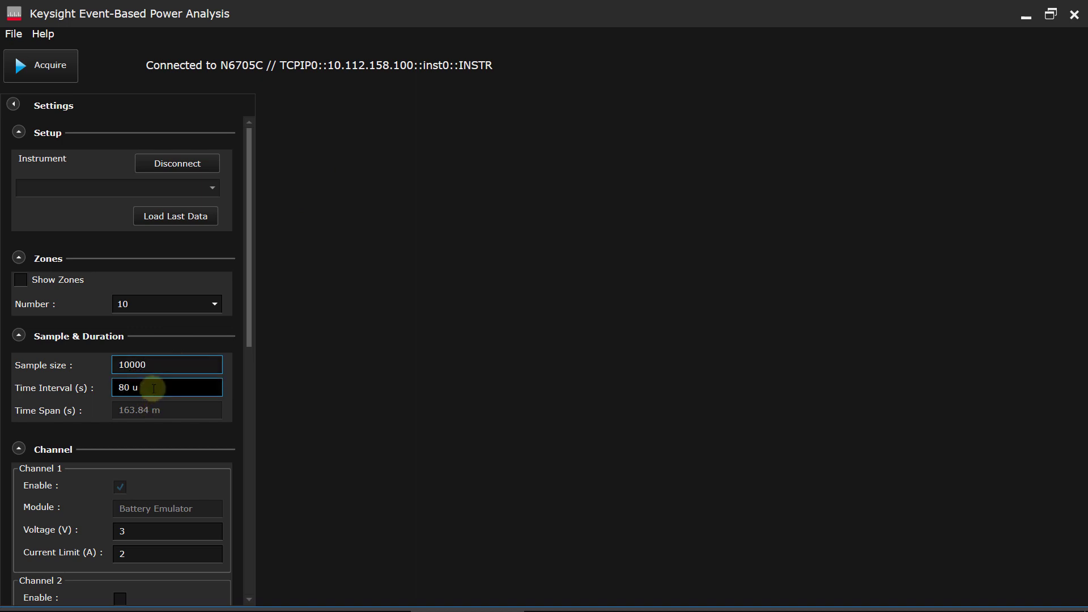
{"action": "key", "text": "BackSpace"}
{"action": "key", "text": "BackSpace"}
{"action": "key", "text": "BackSpace"}
{"action": "key", "text": "BackSpace"}
{"action": "type", "text": "70 u"}
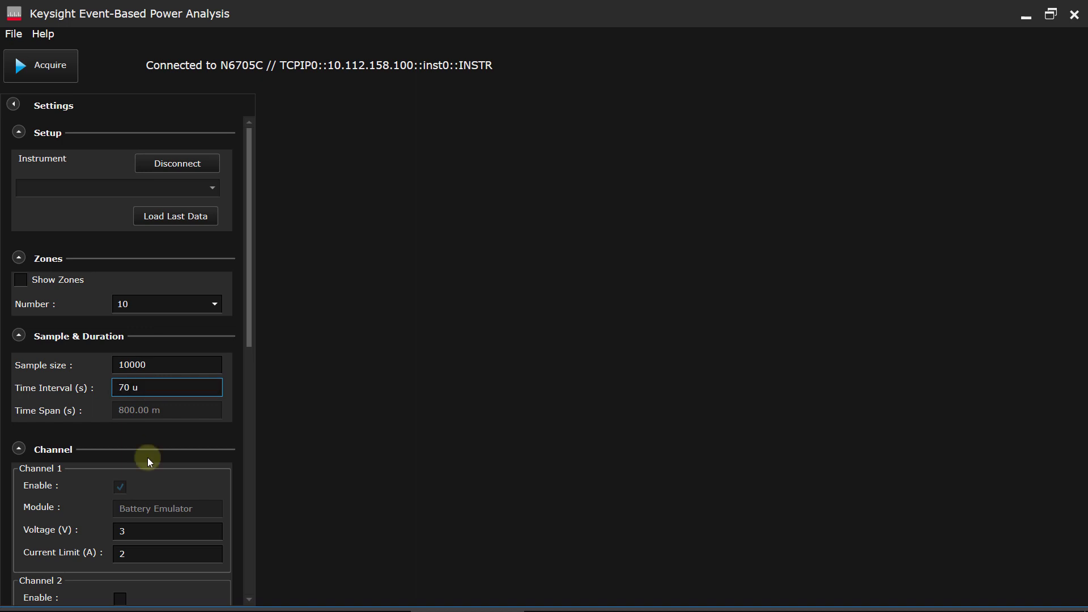
Give Channel 1 a voltage of 3.3 V and a 0.05 A current limit.
{"action": "left_click", "coordinate": [149, 531]}
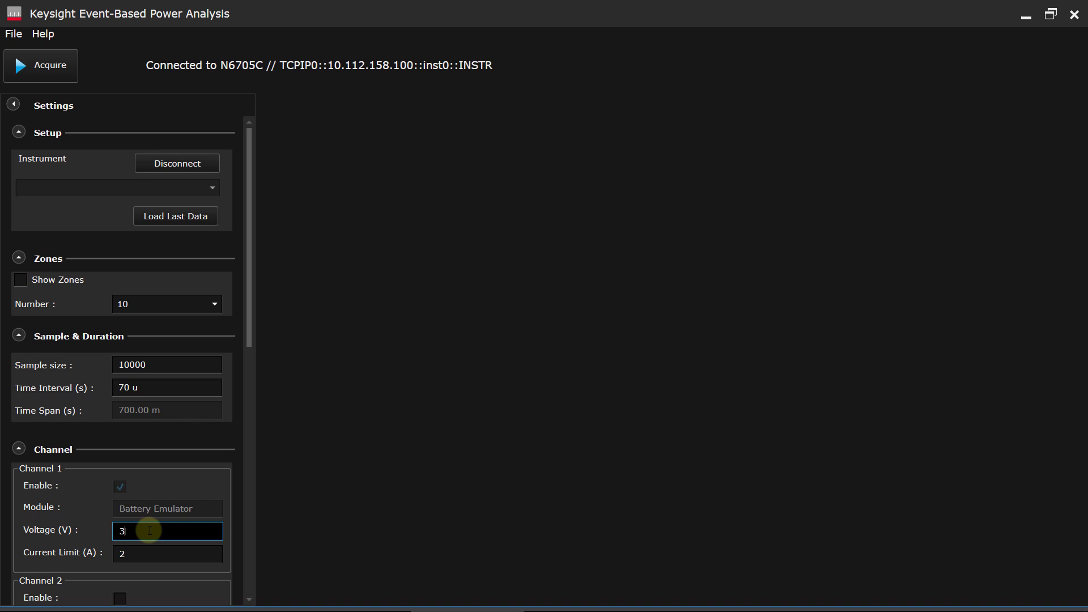
{"action": "type", "text": ".3"}
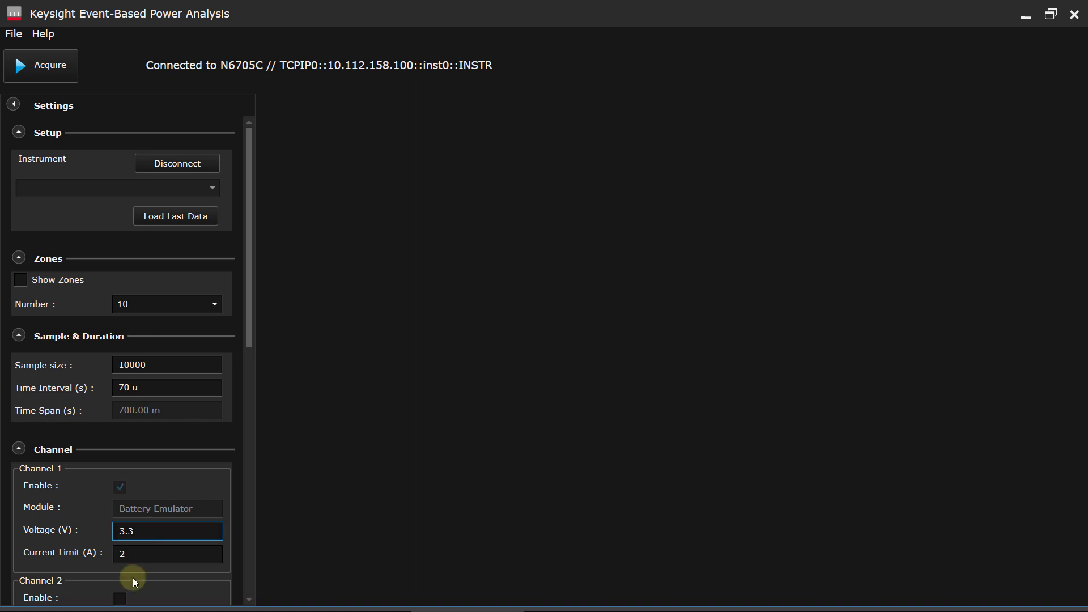
{"action": "left_click", "coordinate": [140, 552]}
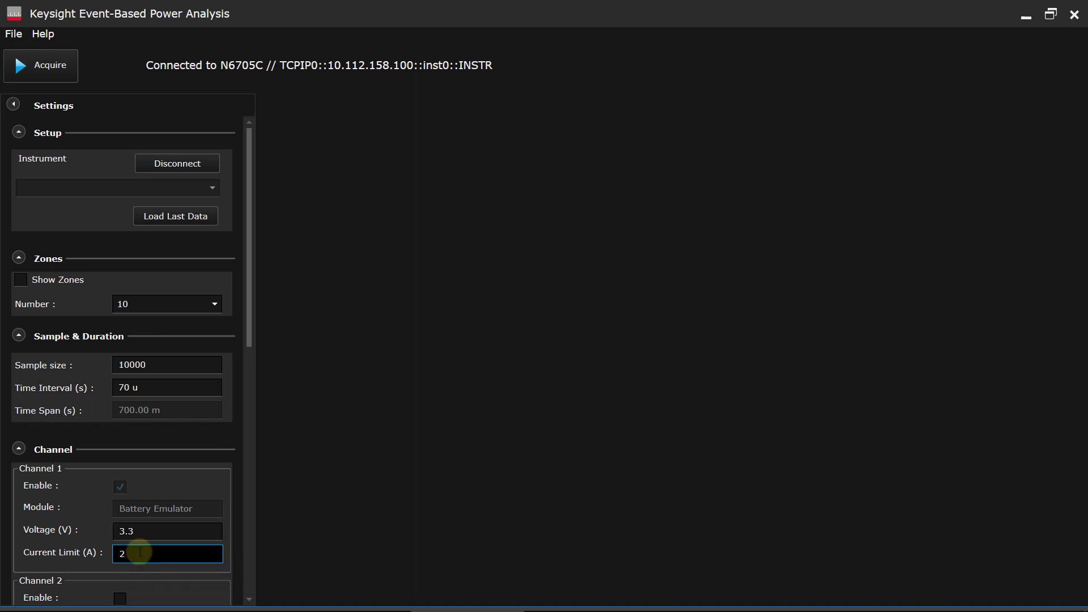
{"action": "key", "text": "BackSpace"}
{"action": "type", "text": "0.05"}
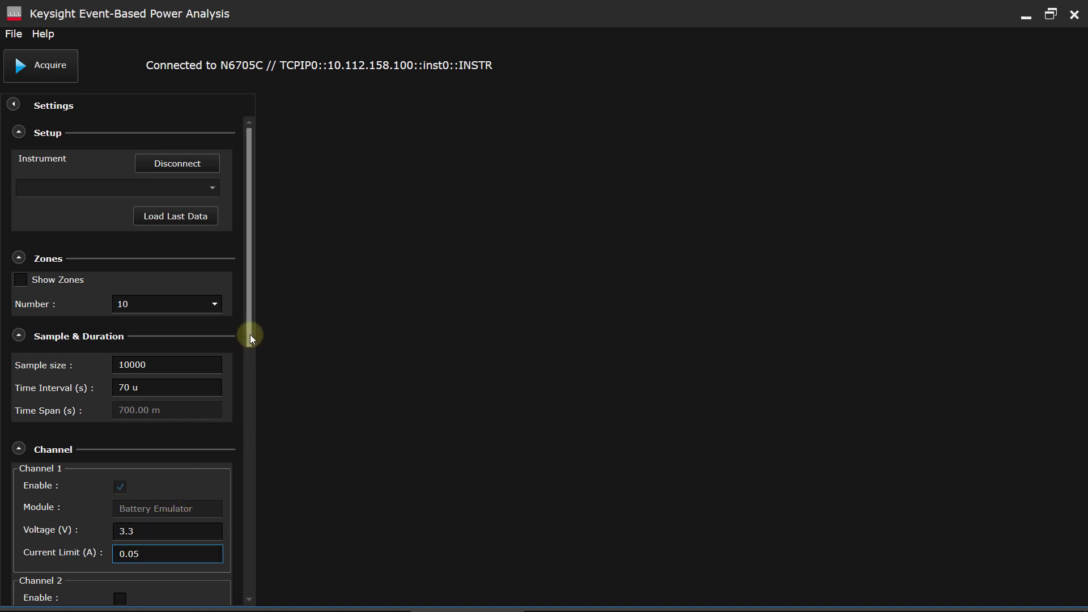
Enable Channel 2, briefly try Triggered mode, and leave the trigger mode at Single.
{"action": "left_click_drag", "start_coordinate": [250, 334], "coordinate": [241, 570]}
{"action": "left_click", "coordinate": [120, 419]}
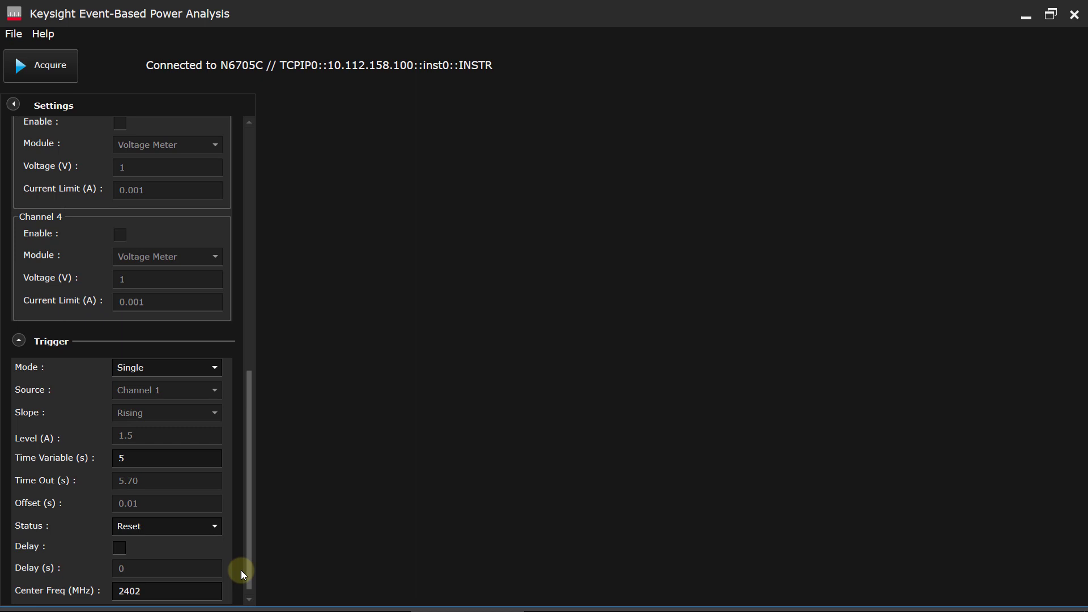
{"action": "left_click", "coordinate": [211, 371]}
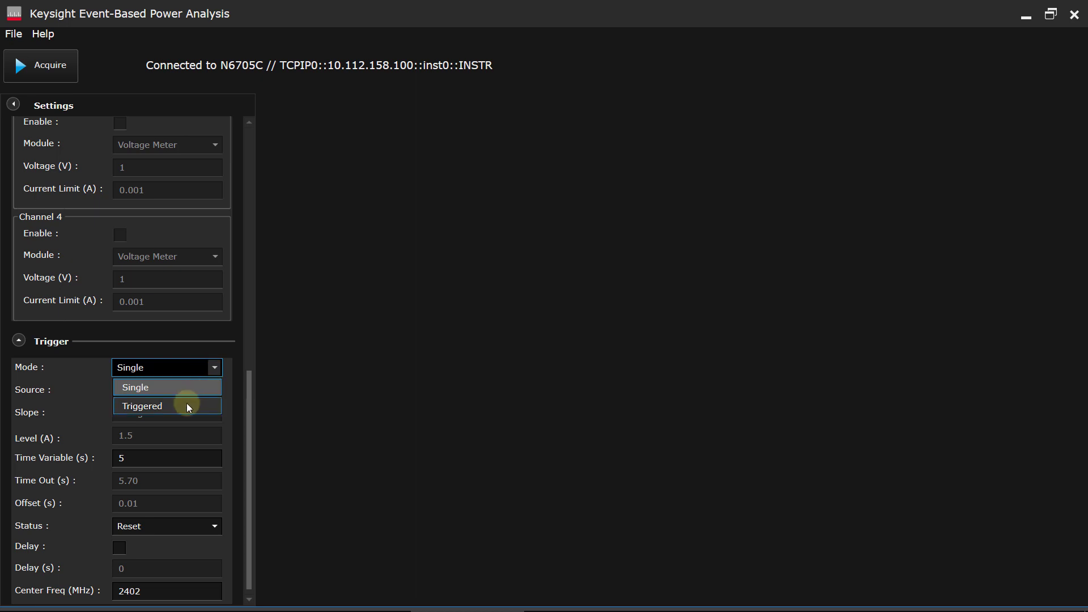
{"action": "left_click", "coordinate": [189, 406]}
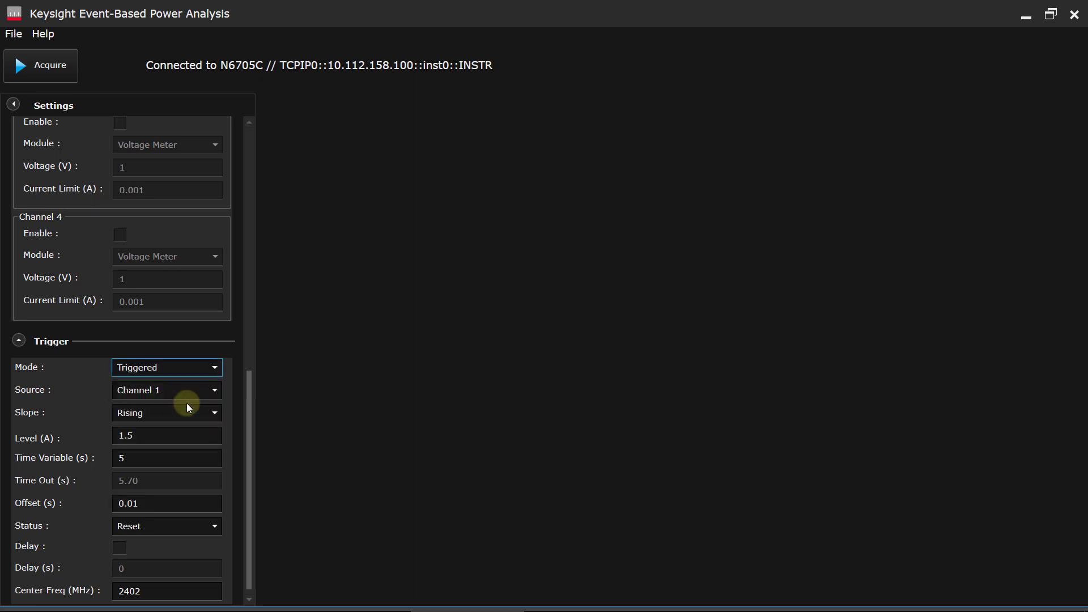
{"action": "left_click", "coordinate": [219, 365]}
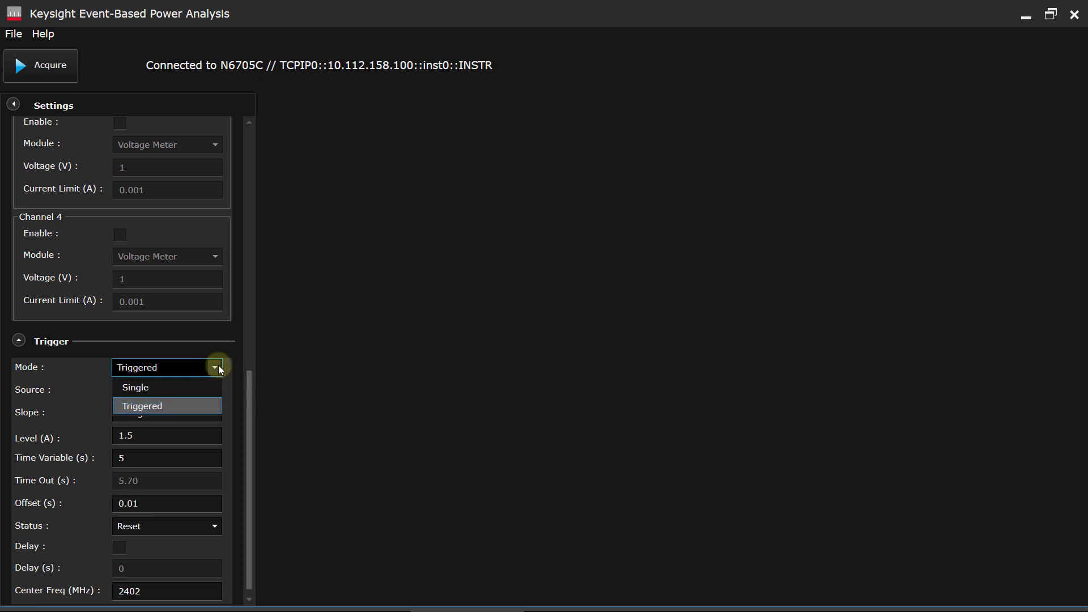
{"action": "left_click", "coordinate": [203, 387]}
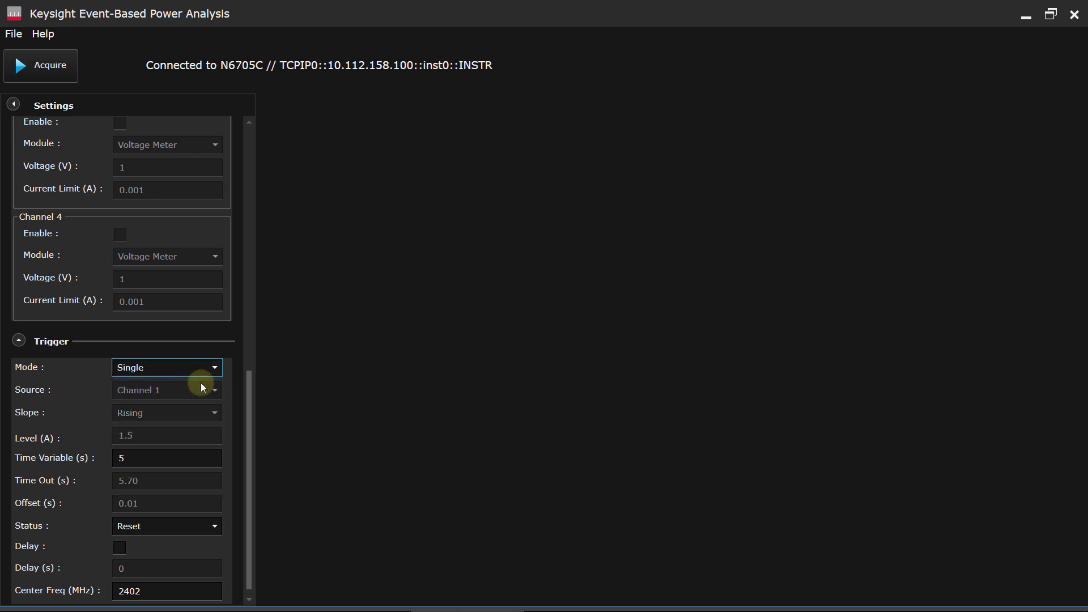
{"action": "left_click", "coordinate": [251, 388]}
Acquire a 700 m current waveform, giving 7.20 mA max and 193.49 uA average.
{"action": "left_click", "coordinate": [253, 154]}
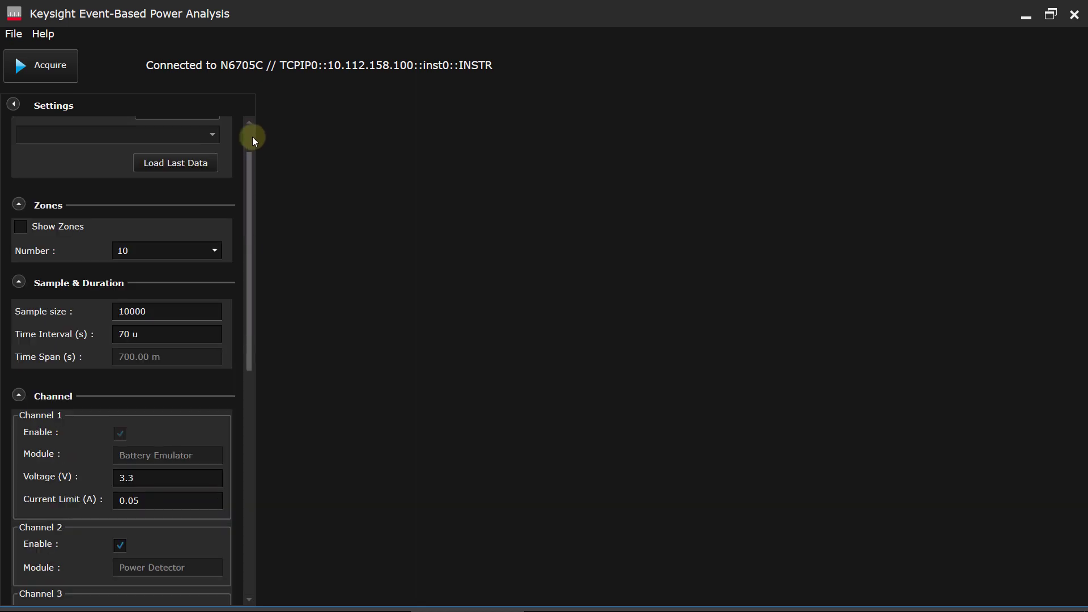
{"action": "left_click", "coordinate": [253, 138]}
{"action": "left_click", "coordinate": [55, 69]}
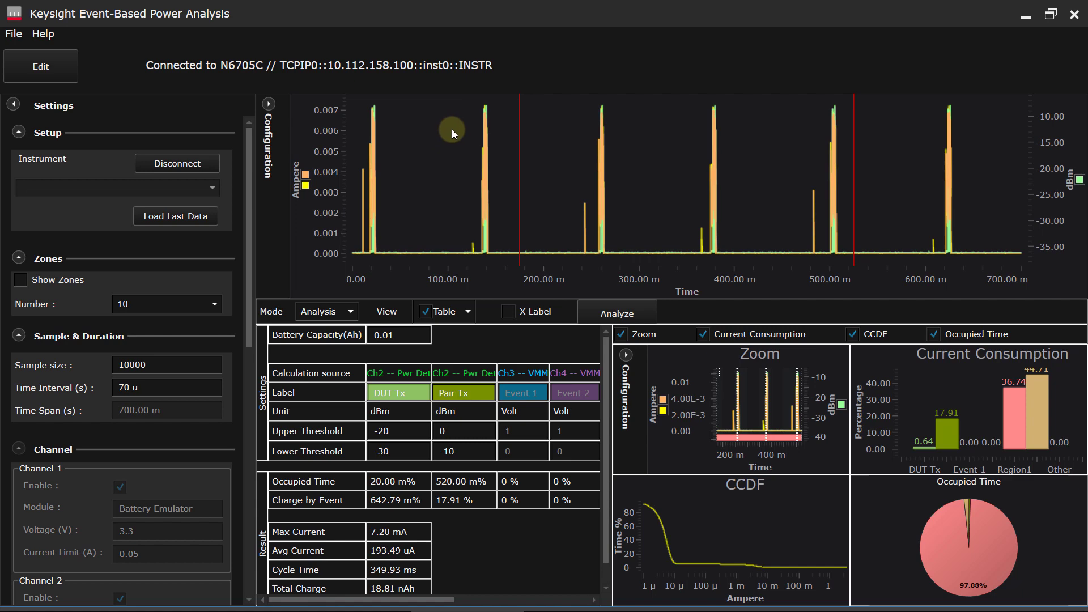
Untick the Zoom and Occupied Time charts, keeping Current Consumption and CCDF visible.
{"action": "left_click", "coordinate": [626, 335]}
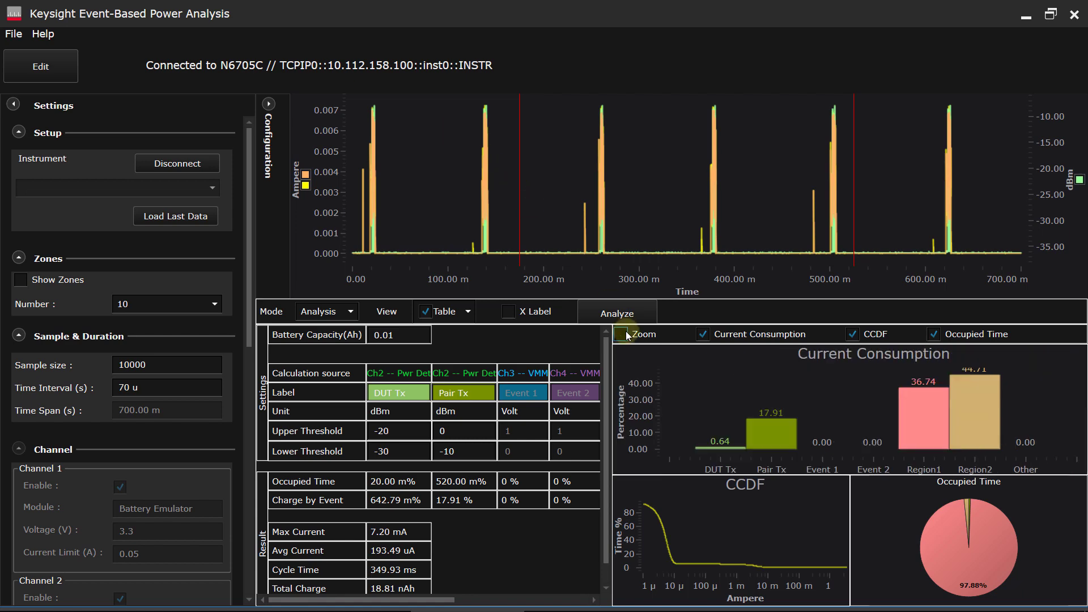
{"action": "left_click", "coordinate": [703, 336]}
{"action": "left_click", "coordinate": [851, 334]}
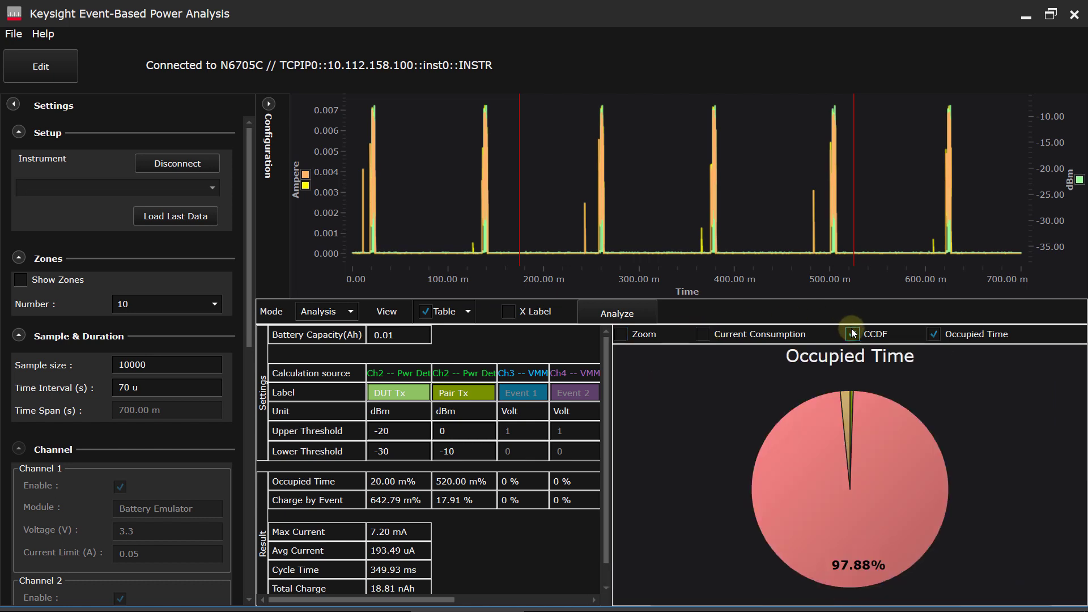
{"action": "left_click", "coordinate": [934, 334]}
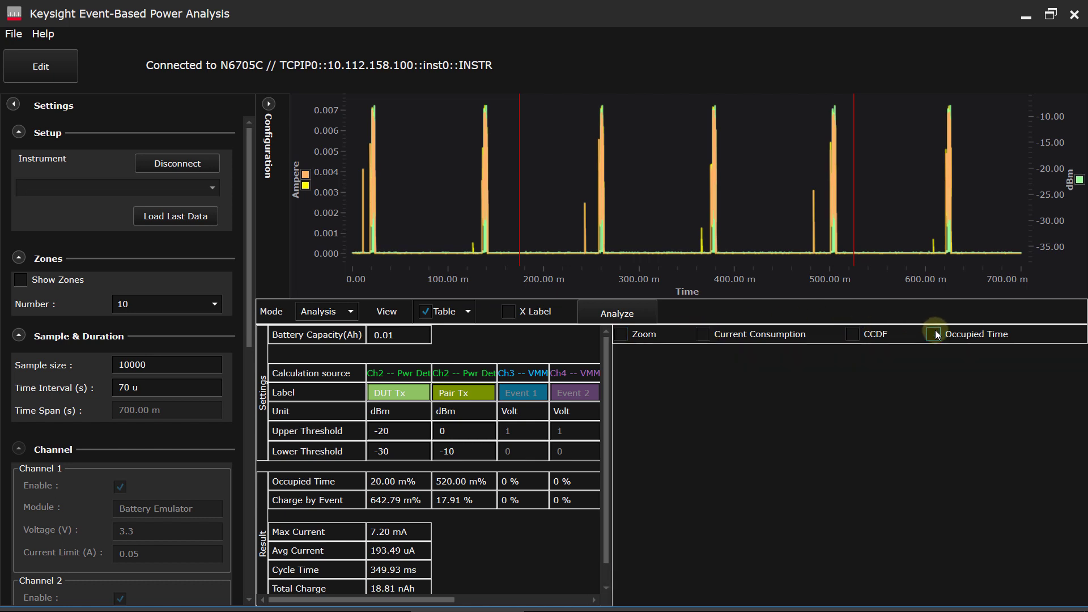
{"action": "left_click", "coordinate": [858, 338]}
{"action": "left_click", "coordinate": [704, 336]}
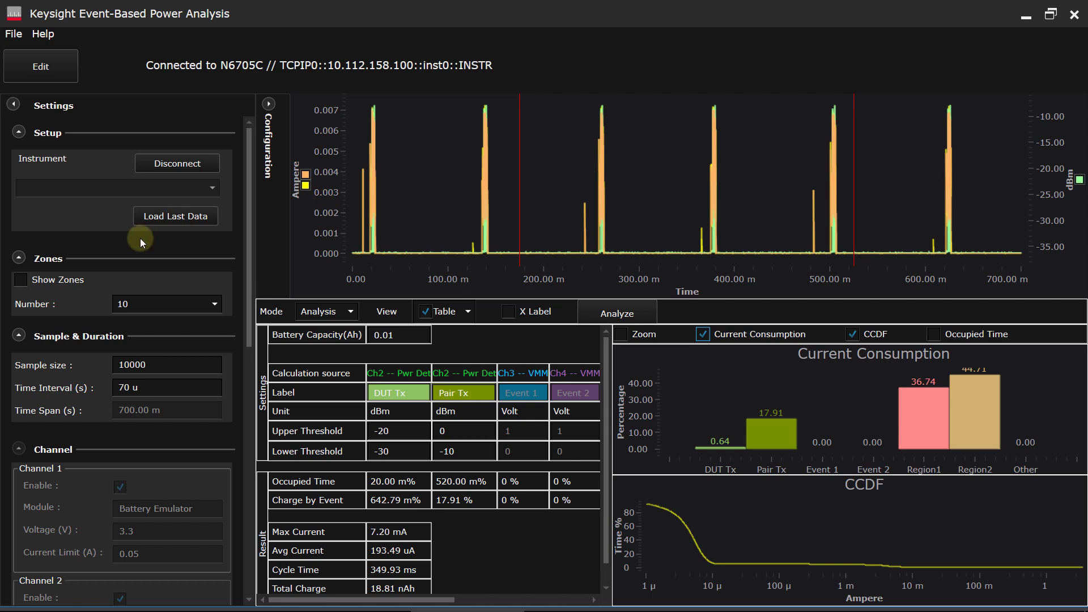
Turn on Show Zones, change the zone count from 10 to 7, and run Analyze.
{"action": "left_click", "coordinate": [21, 280]}
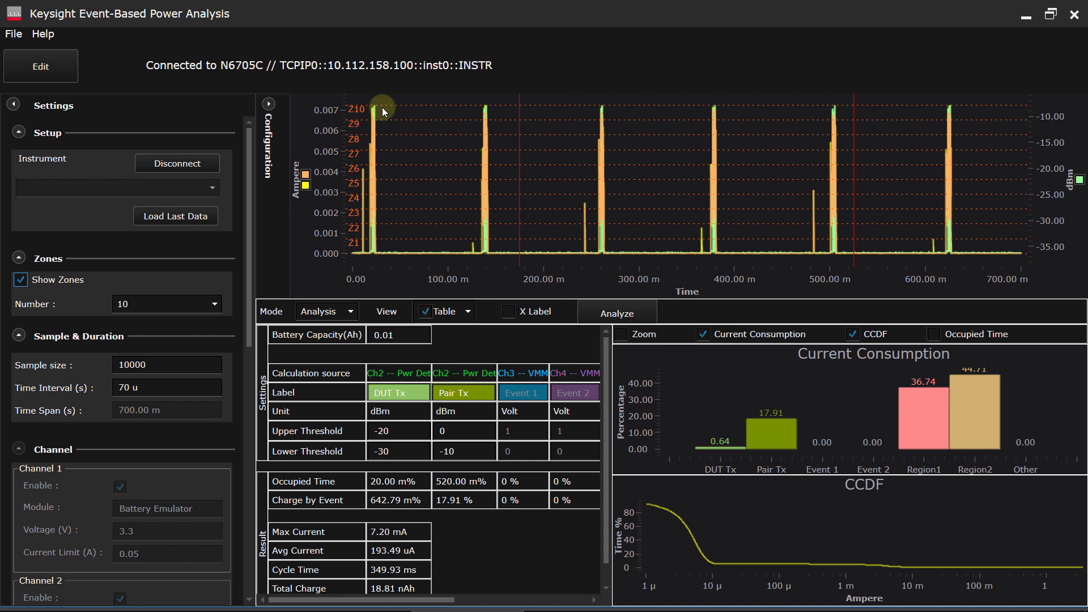
{"action": "left_click", "coordinate": [220, 302]}
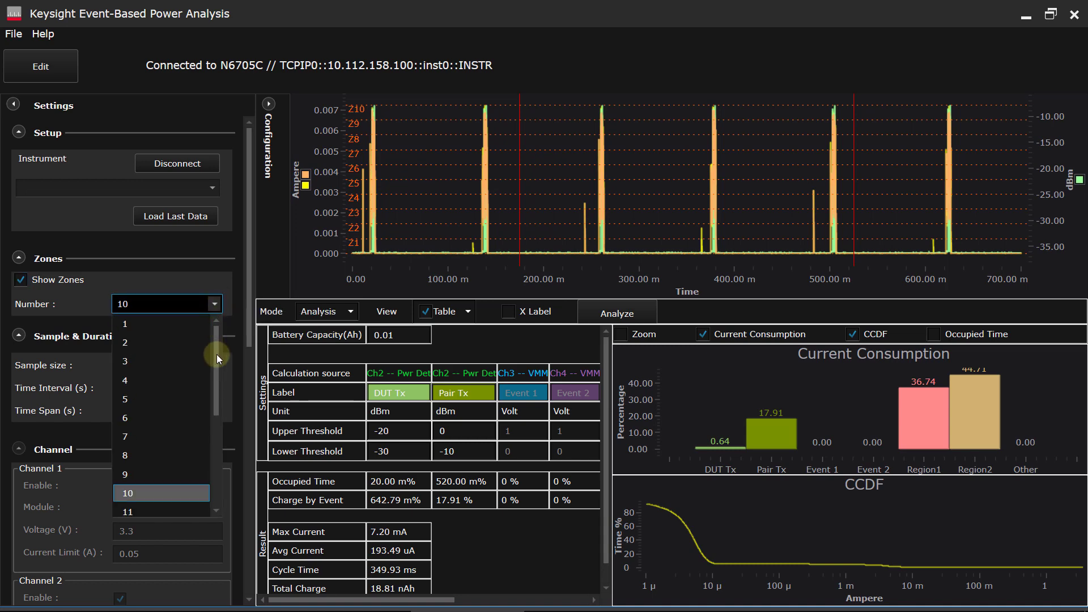
{"action": "scroll", "coordinate": [216, 355], "scroll_direction": "up", "scroll_amount": 3}
{"action": "left_click", "coordinate": [171, 437]}
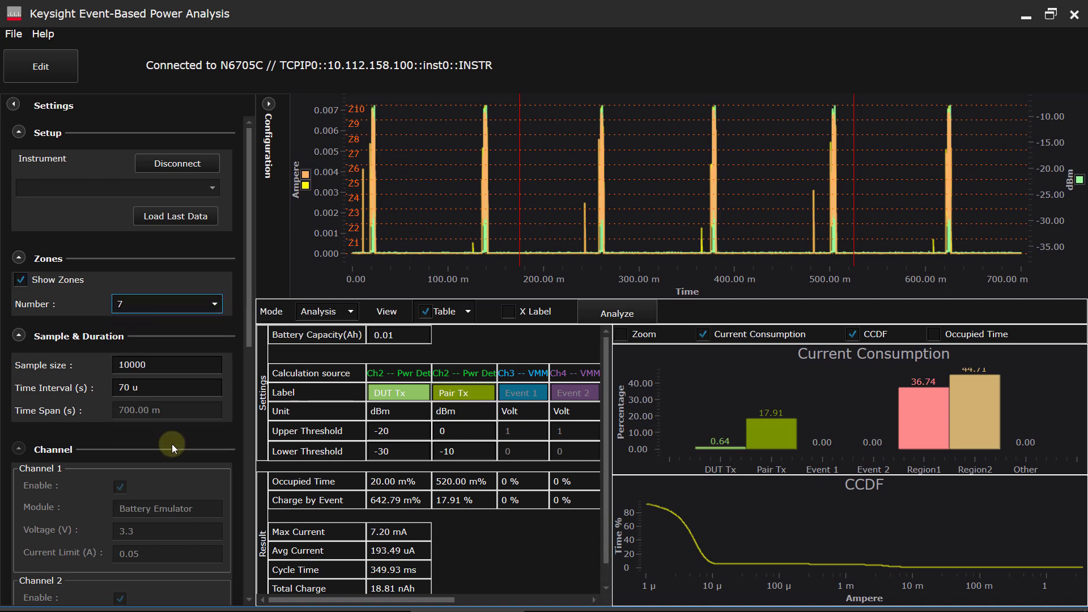
{"action": "left_click", "coordinate": [608, 309]}
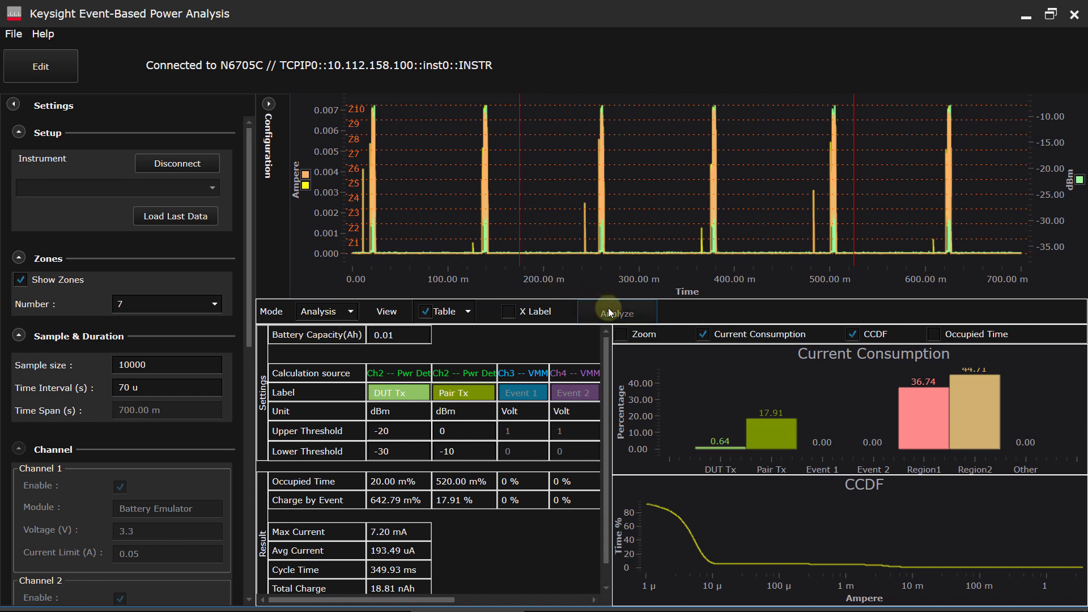